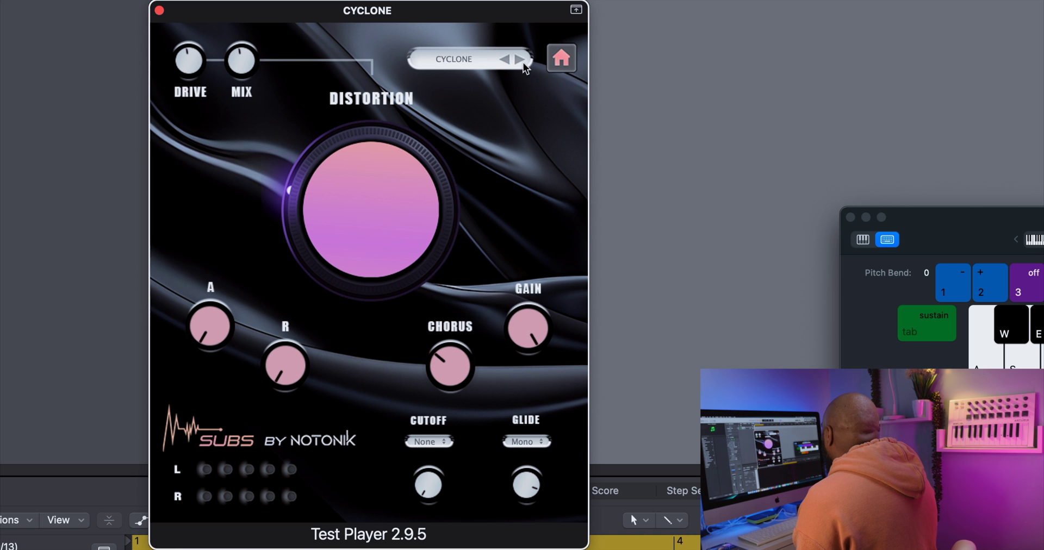
Load the MYTHIC preset from the preset list and audition it with two notes.
click(456, 61)
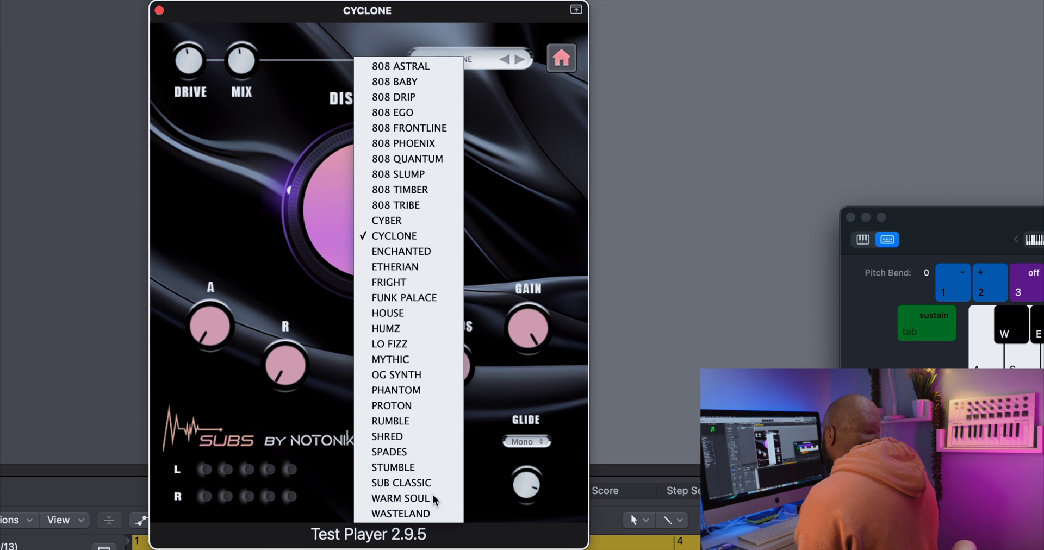
click(423, 359)
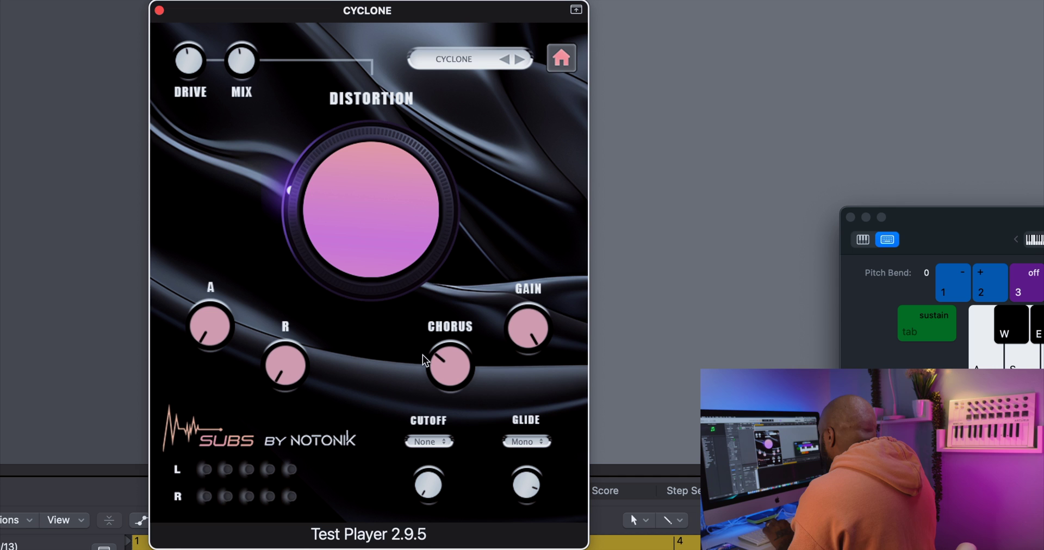
key(w)
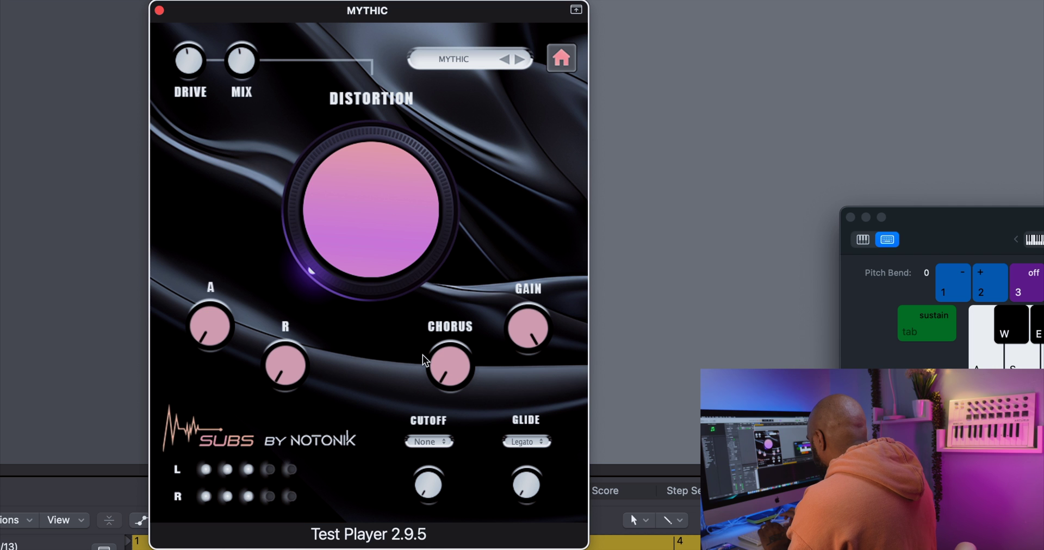
key(w)
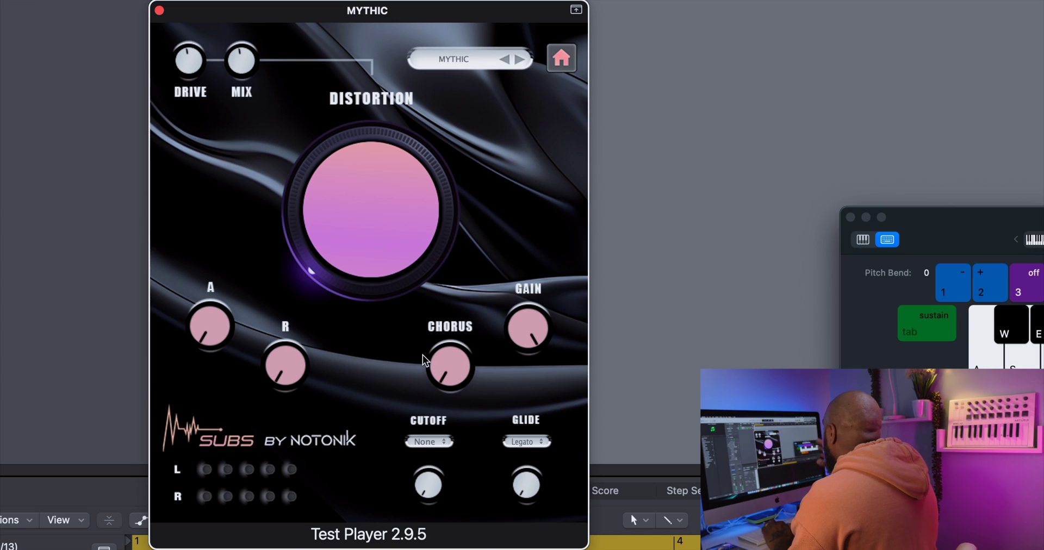
Step on to OG SYNTH, play a few notes, and set the Cutoff filter to High Pass.
click(519, 59)
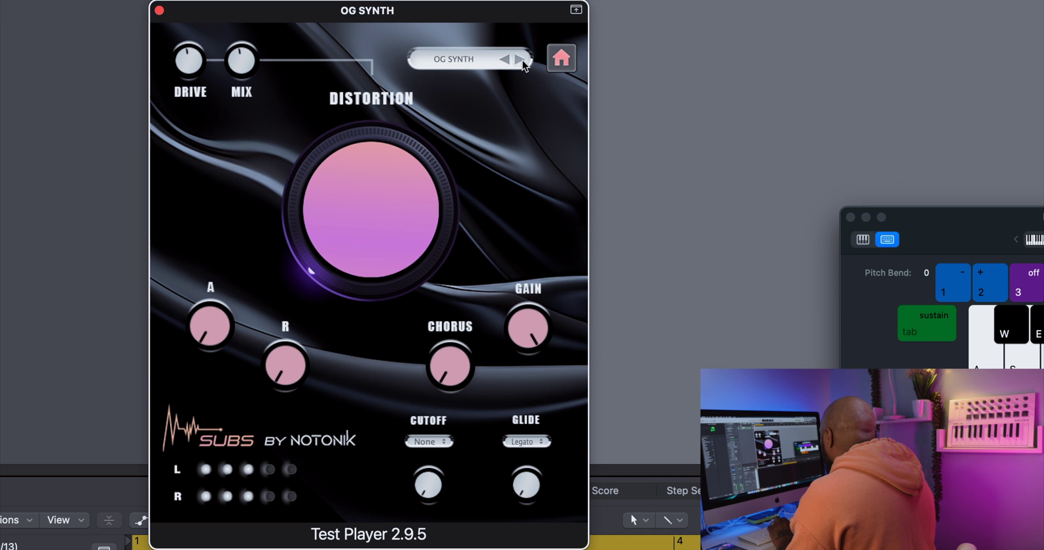
key(s)
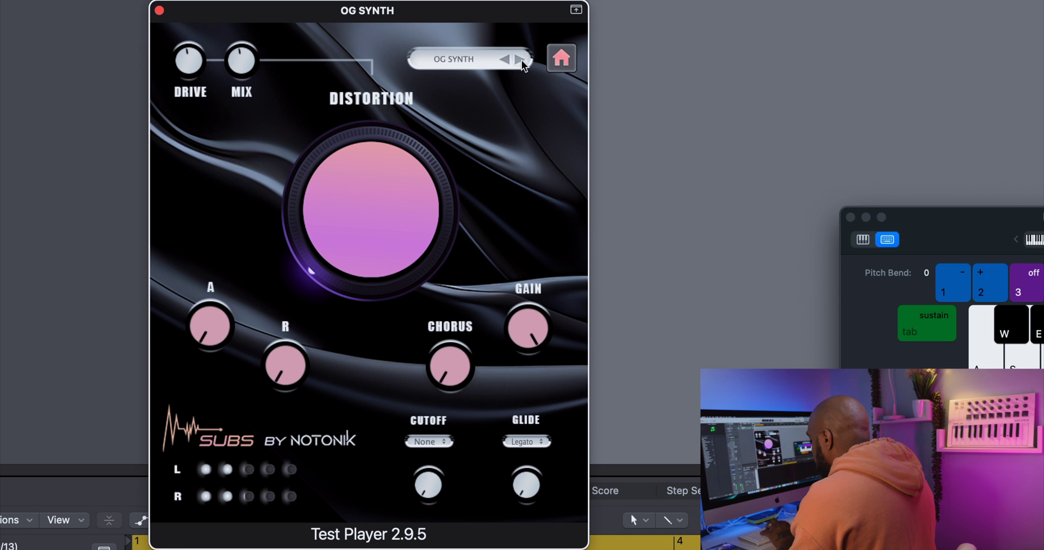
key(a)
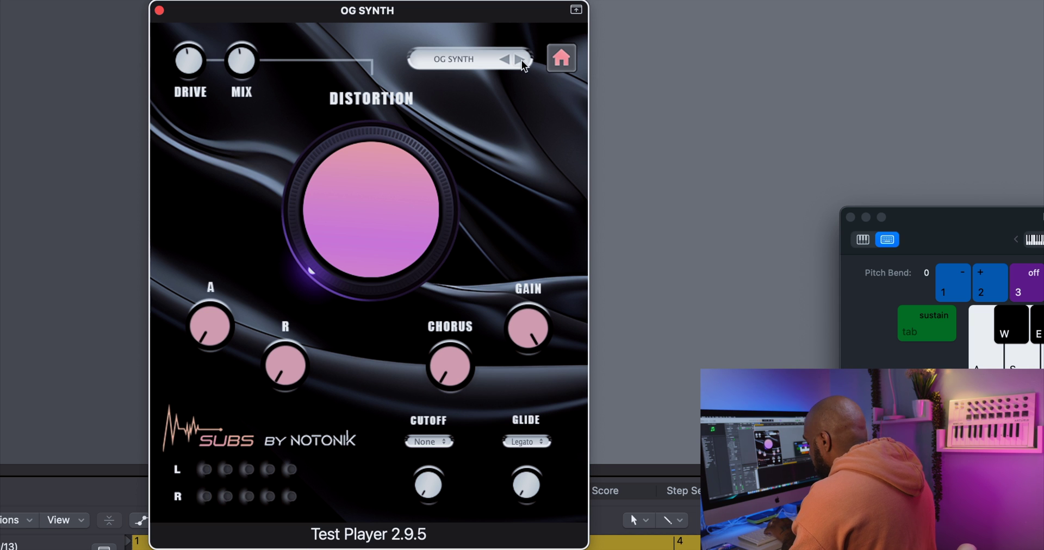
key(a)
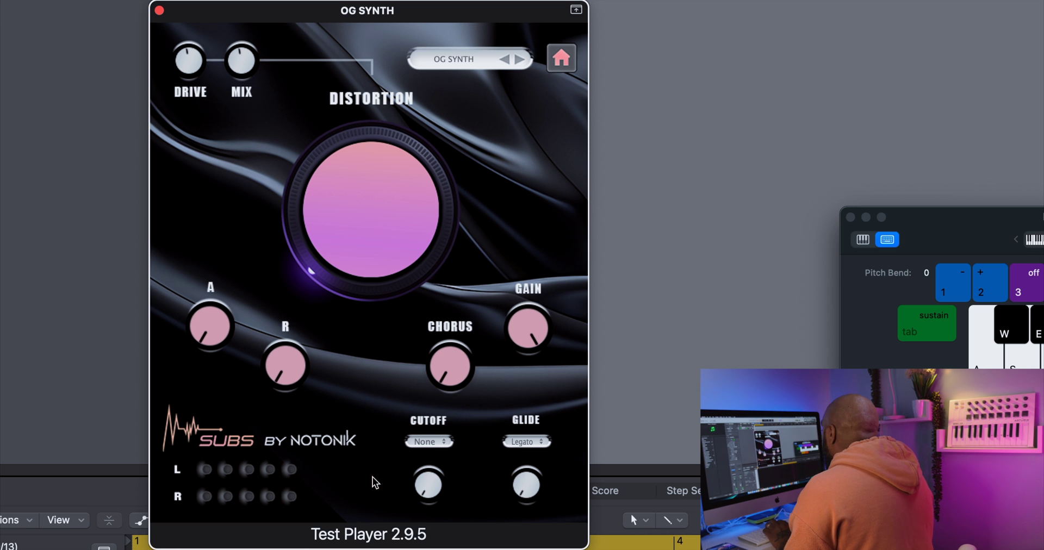
click(426, 440)
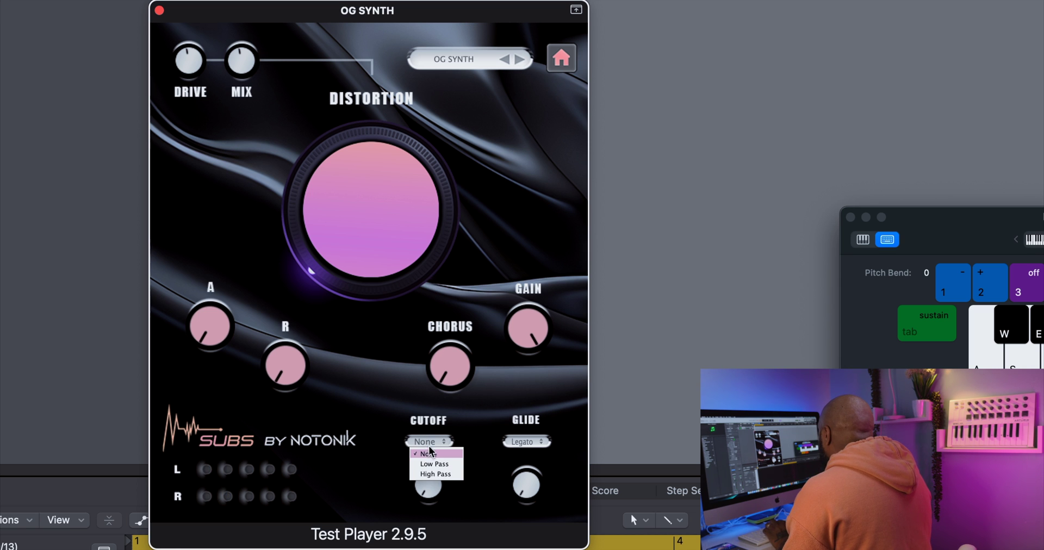
click(454, 475)
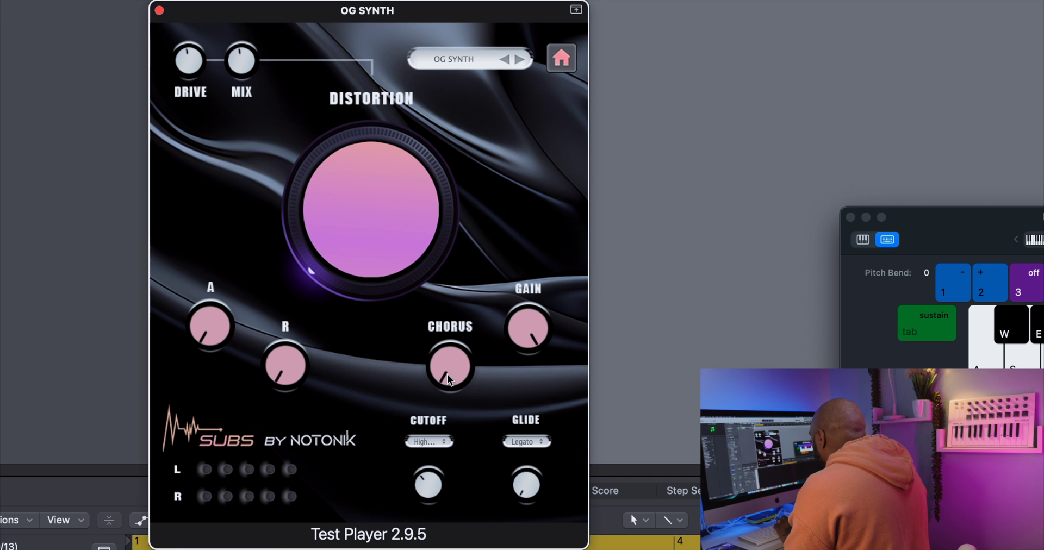
Turn up the Chorus and Release and lower the Attack on OG SYNTH.
drag(447, 374, 425, 283)
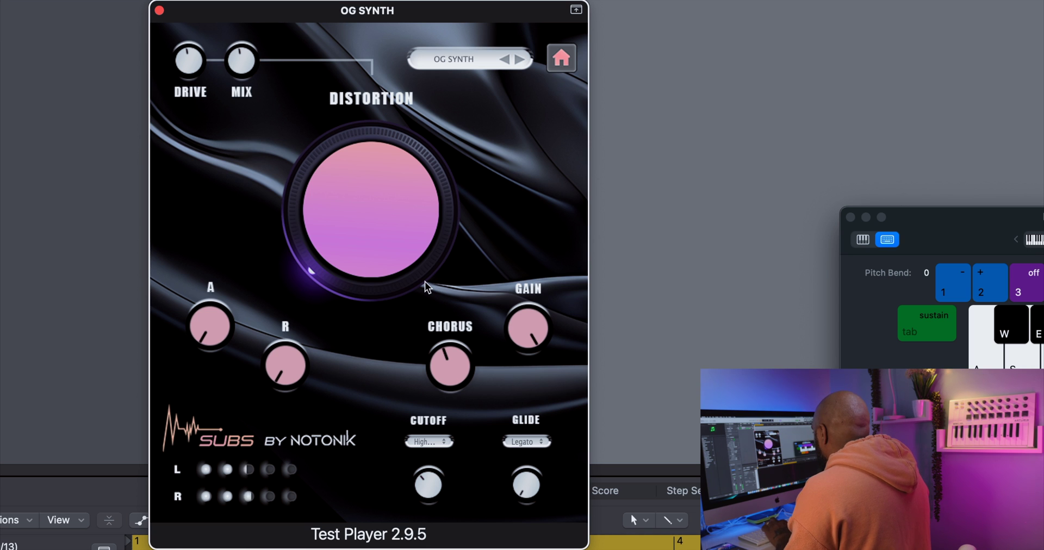
drag(291, 367, 229, 326)
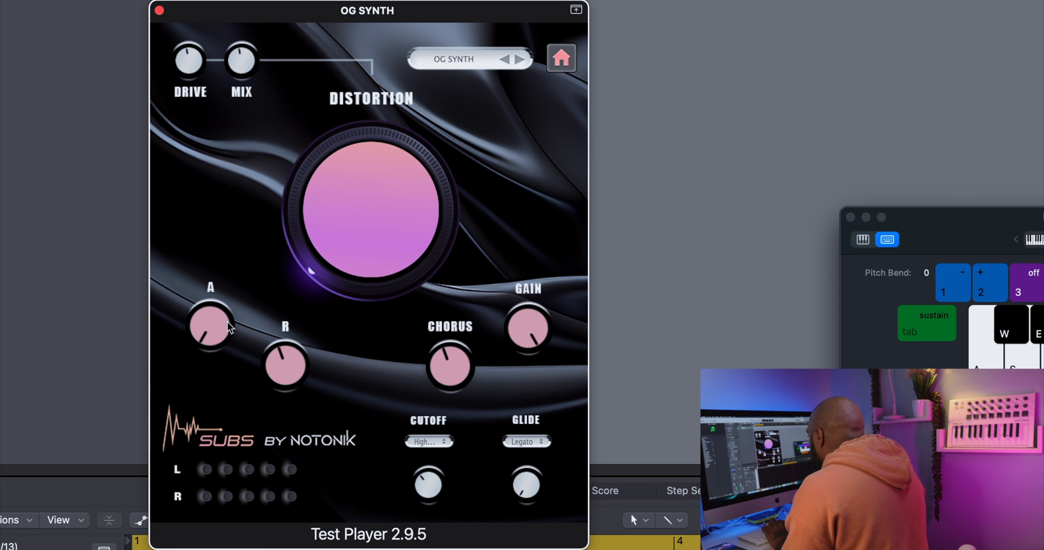
drag(207, 272, 214, 335)
drag(283, 366, 281, 356)
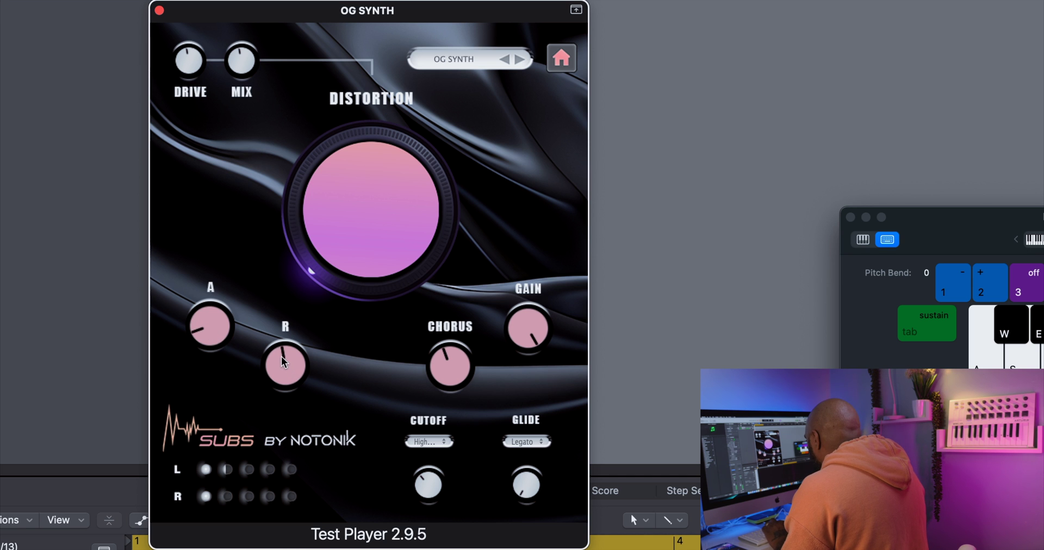
Raise the Distortion dial to about 12 o'clock.
drag(325, 249, 327, 180)
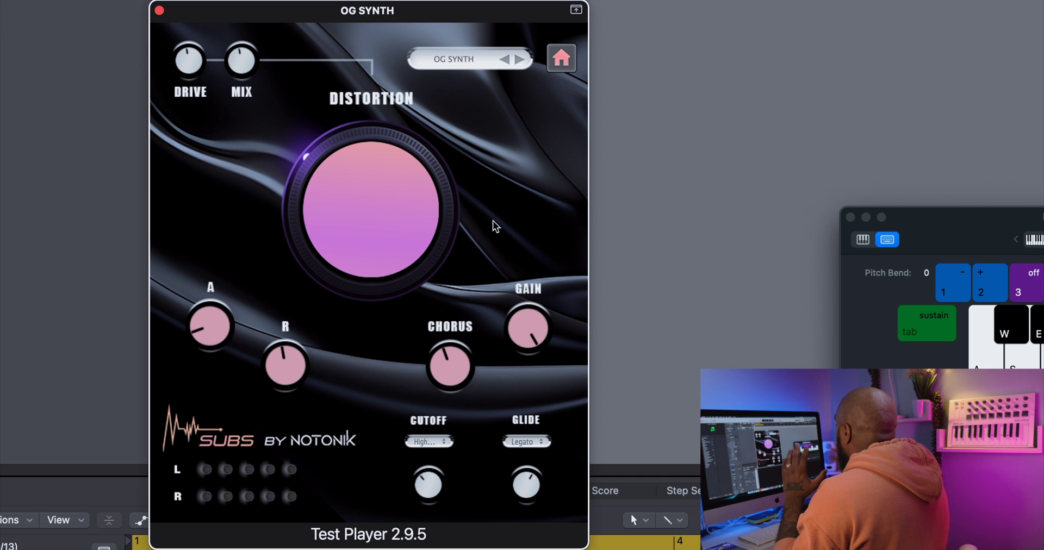
drag(387, 215, 378, 315)
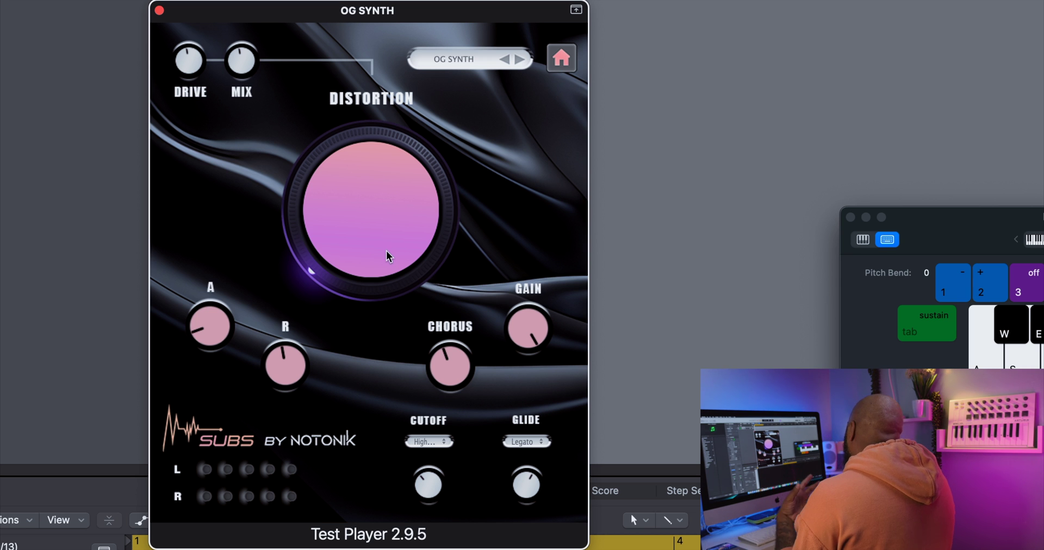
mouse_move(384, 264)
mouse_down()
mouse_move(375, 175)
mouse_move(370, 275)
mouse_up()
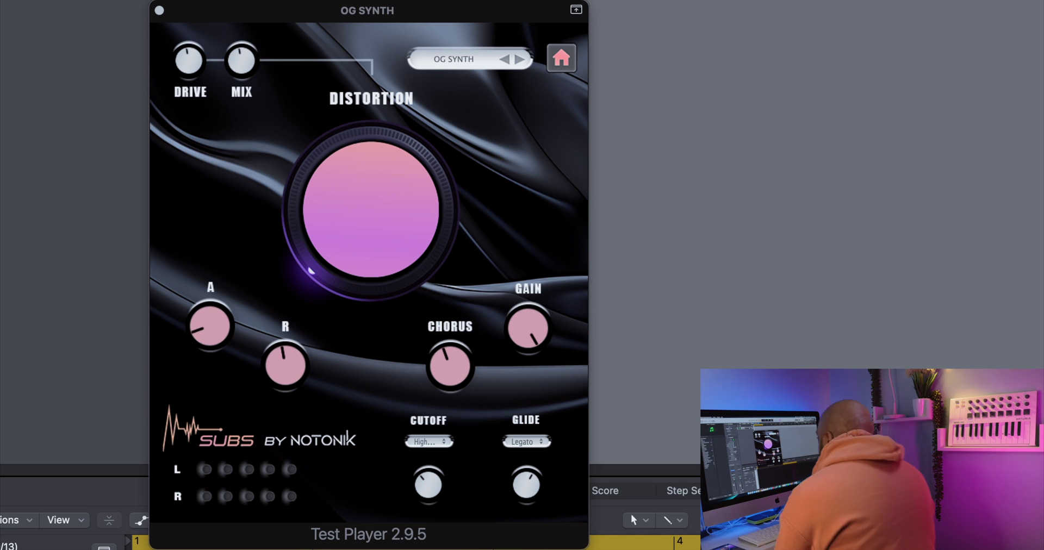
Load 808 ASTRAL from the preset list, then step on to 808 BABY and raise its distortion.
click(422, 61)
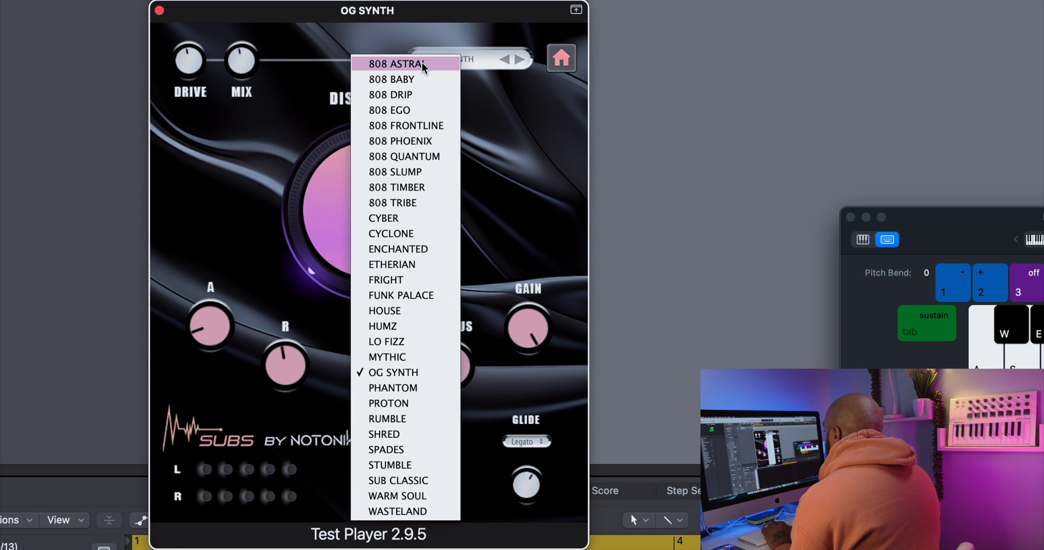
click(421, 63)
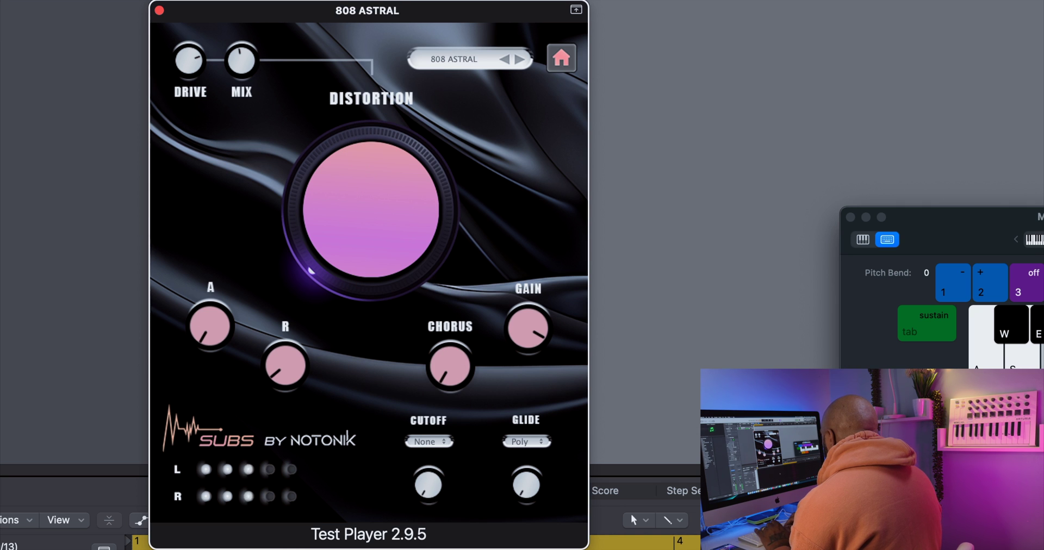
click(519, 60)
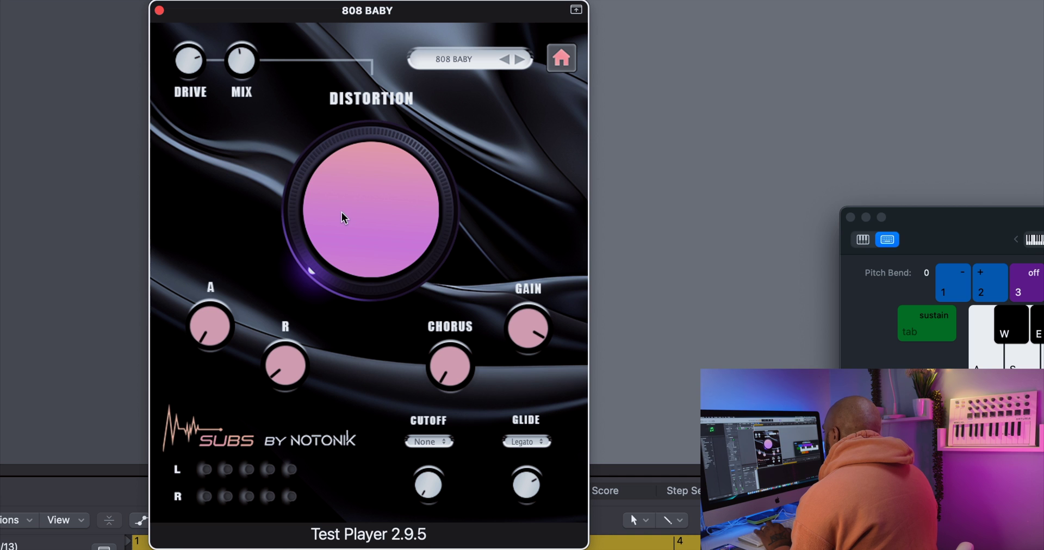
drag(341, 212, 340, 152)
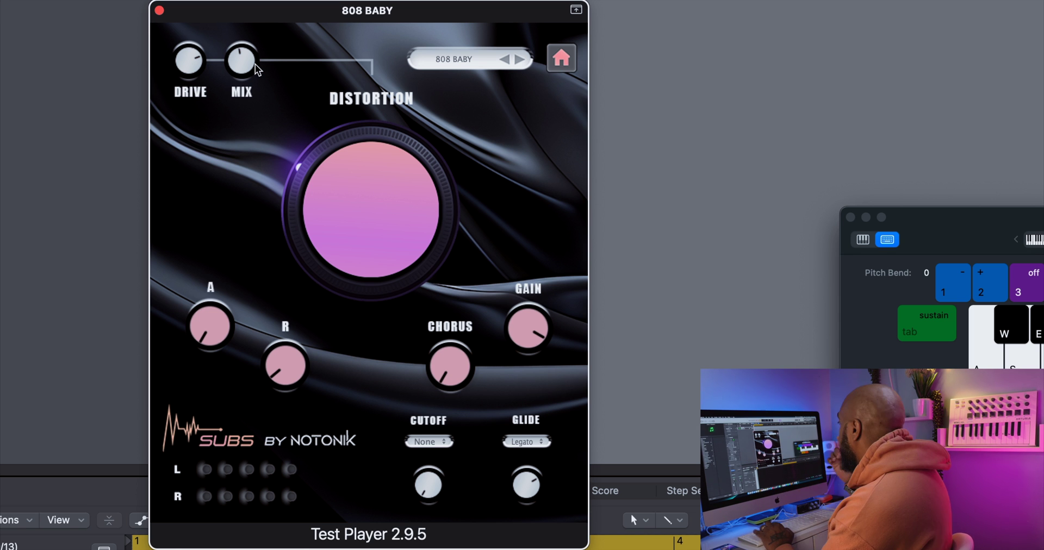
Sweep the Distortion dial and settle it at about halfway.
drag(381, 152, 332, 193)
drag(357, 245, 340, 200)
drag(338, 188, 341, 159)
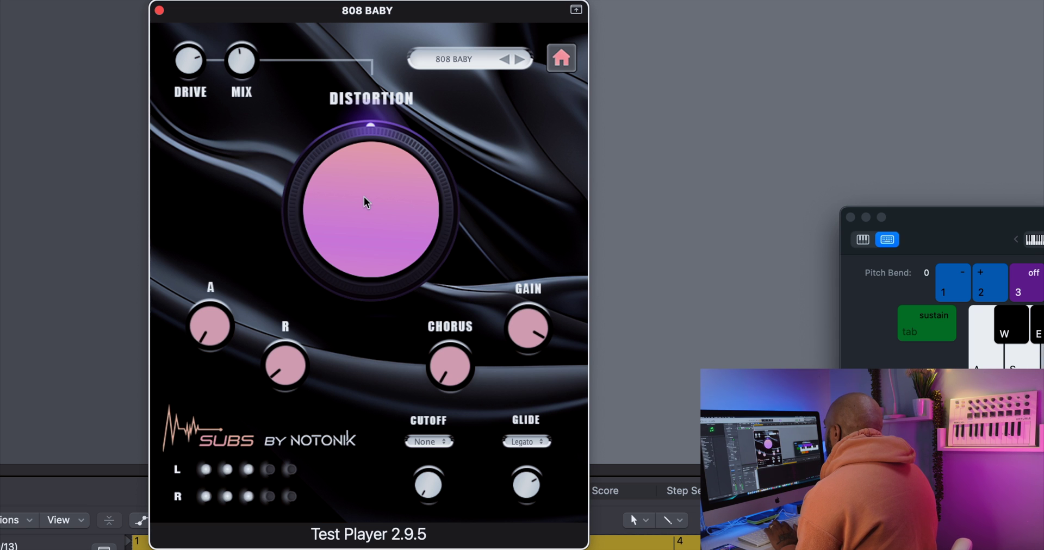
Step through 808 DRIP and 808 EGO, with distortion maxed, to 808 FRONTLINE.
click(519, 60)
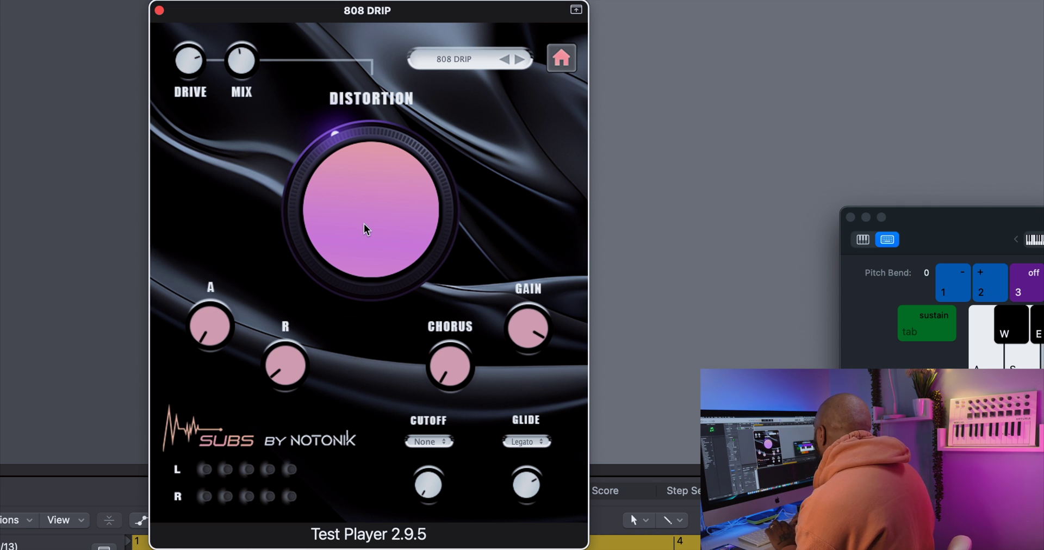
key(a)
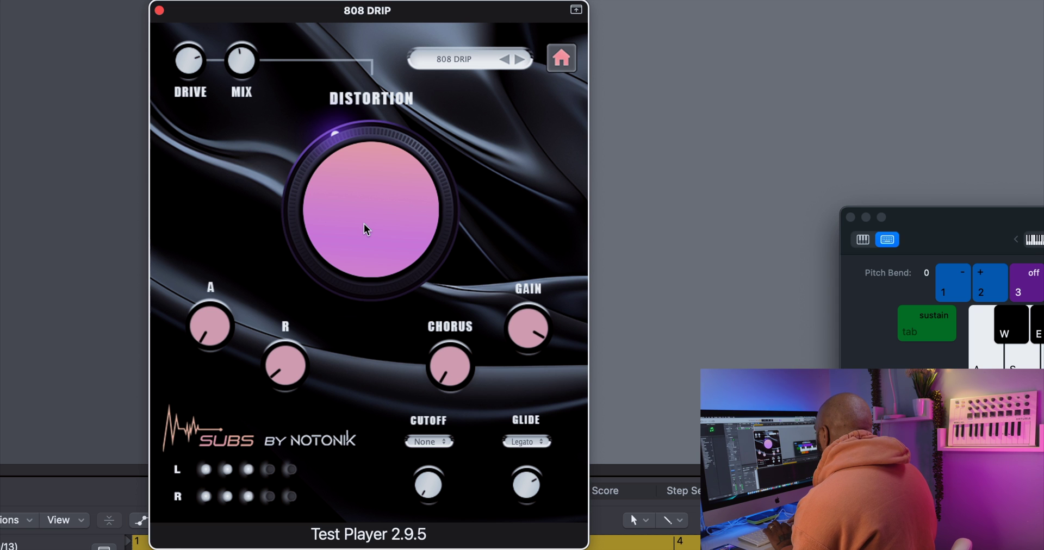
click(521, 60)
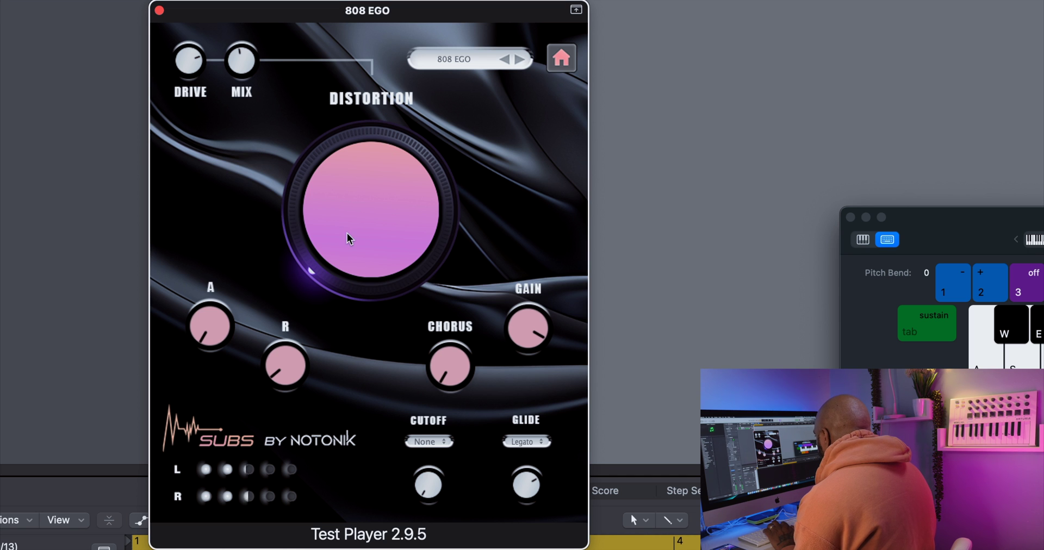
drag(347, 233, 341, 203)
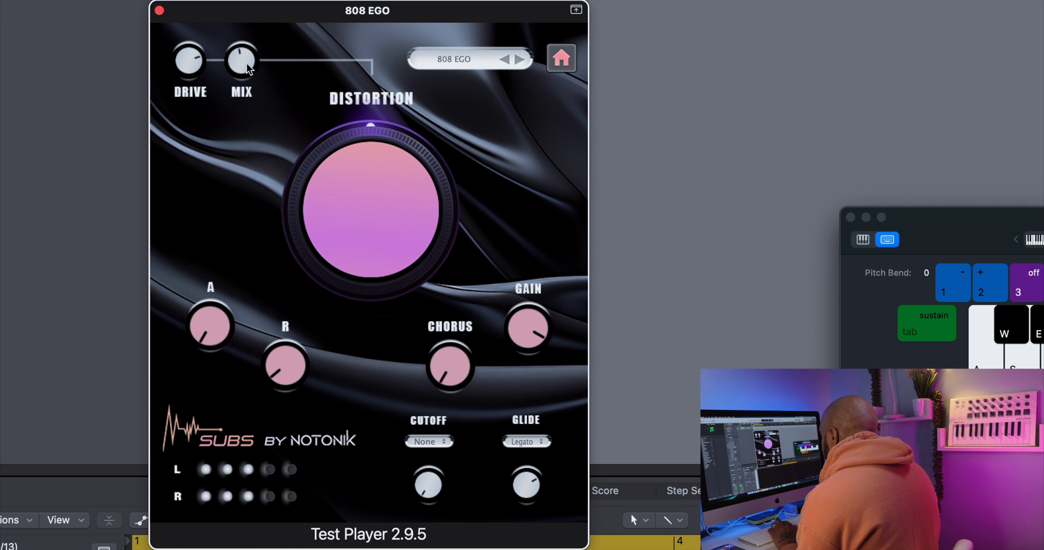
click(519, 59)
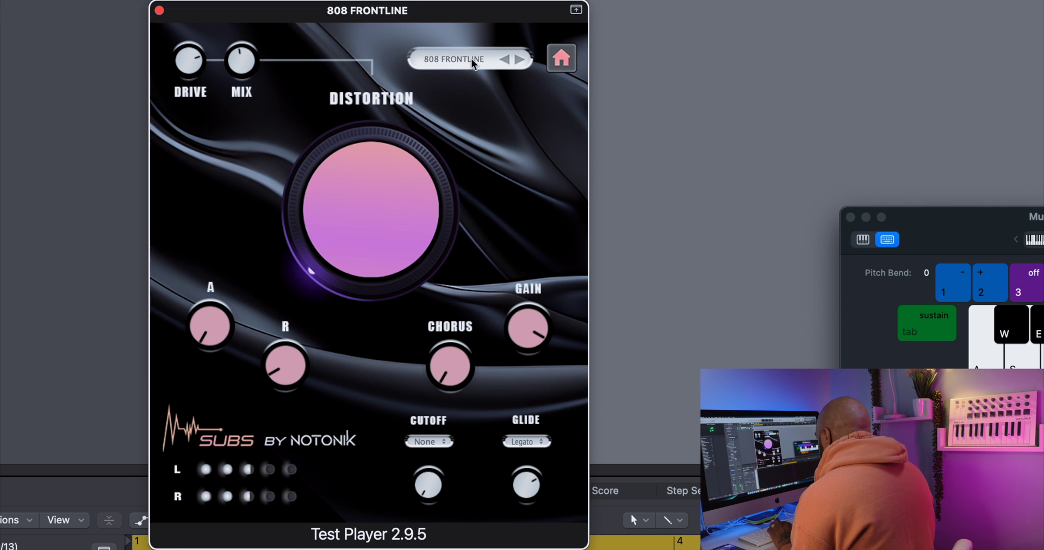
Step through 808 PHOENIX, QUANTUM and SLUMP to 808 TIMBER and play two notes.
click(518, 59)
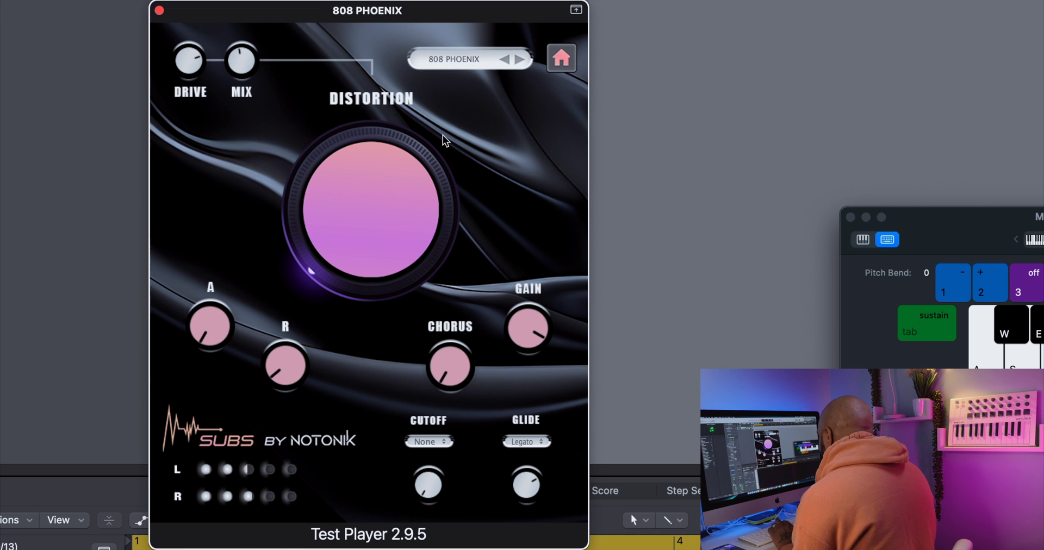
click(522, 60)
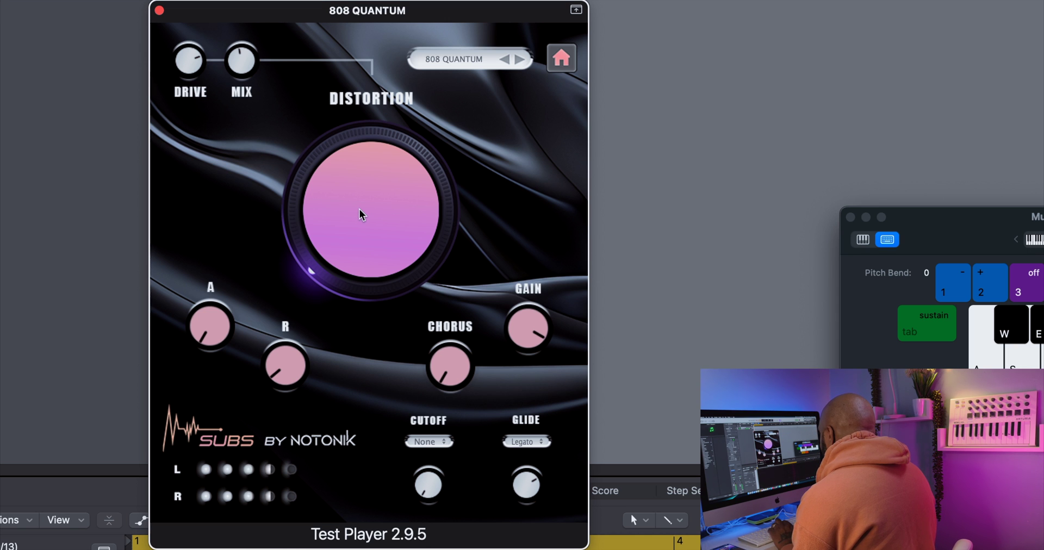
click(521, 59)
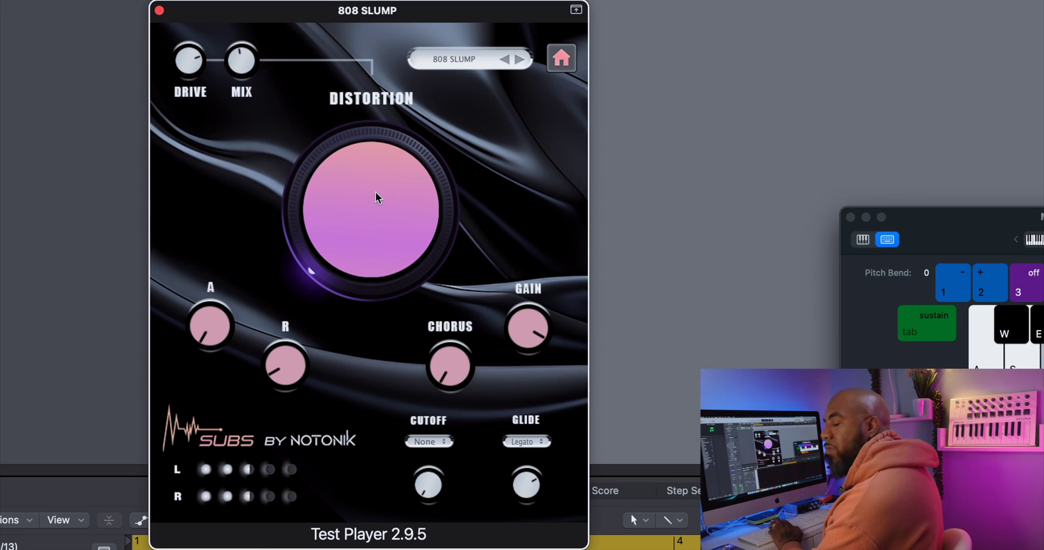
click(519, 60)
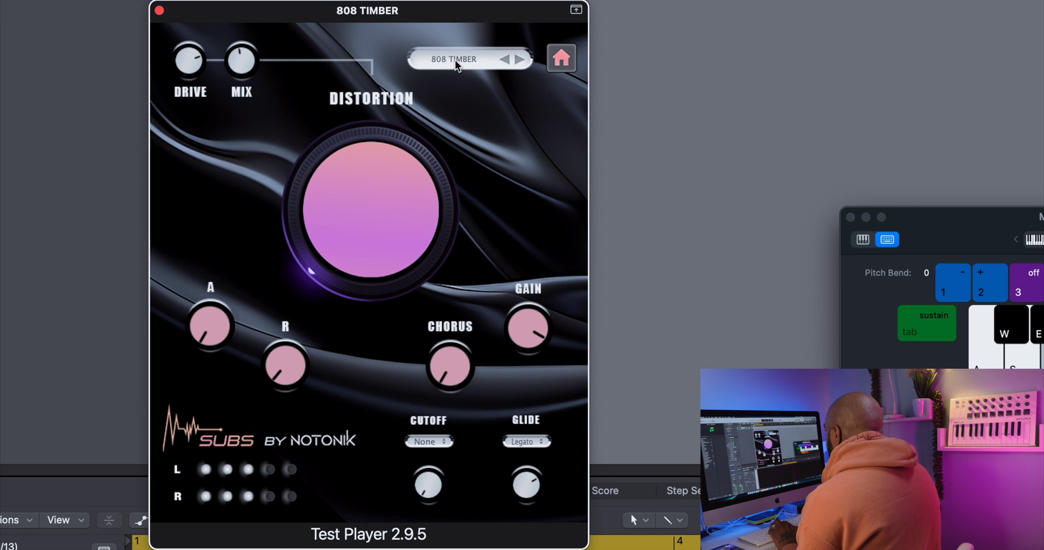
key(a)
key(a)
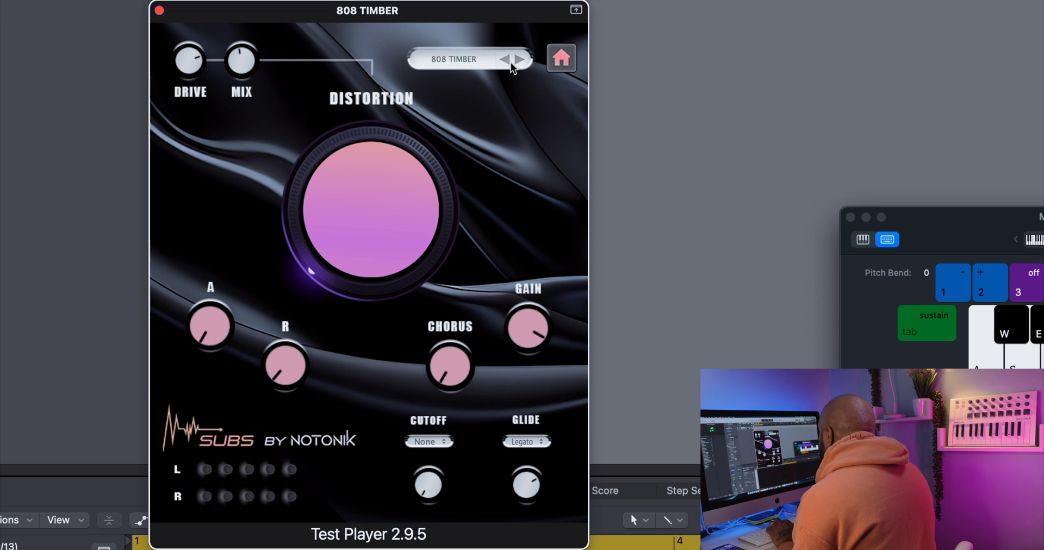
key(a)
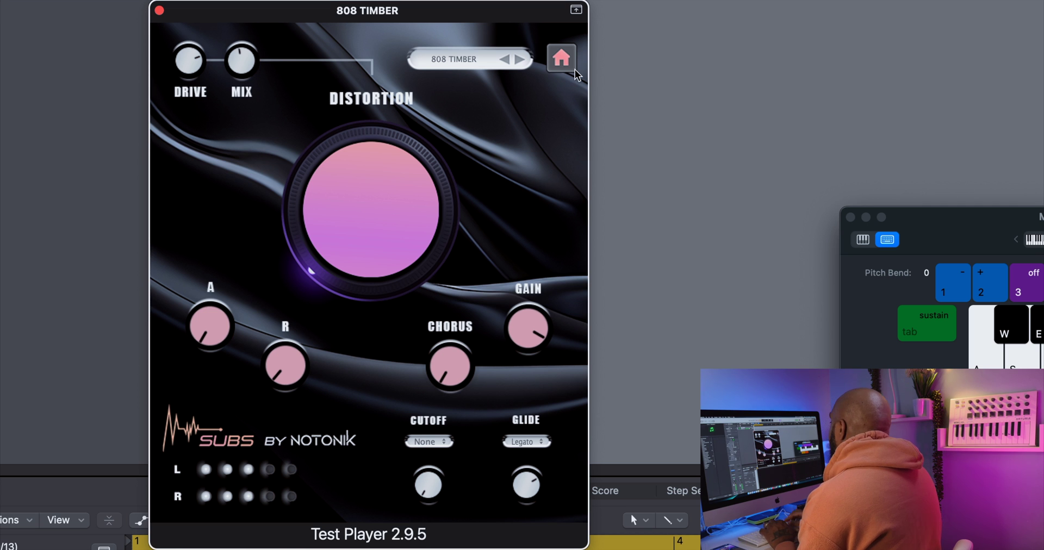
Step past 808 TRIBE, then pick CYBER from the full preset list.
click(520, 60)
click(502, 63)
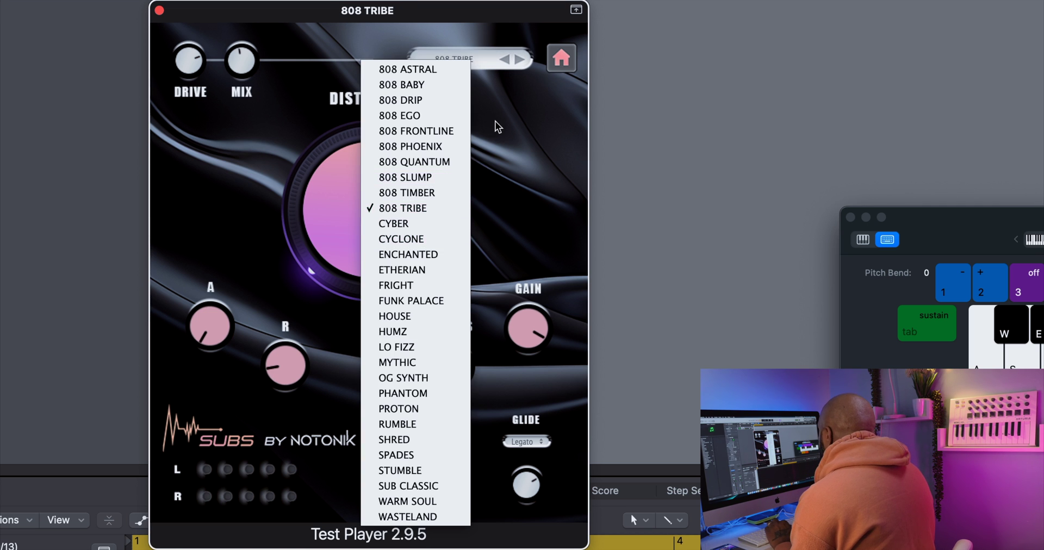
click(435, 224)
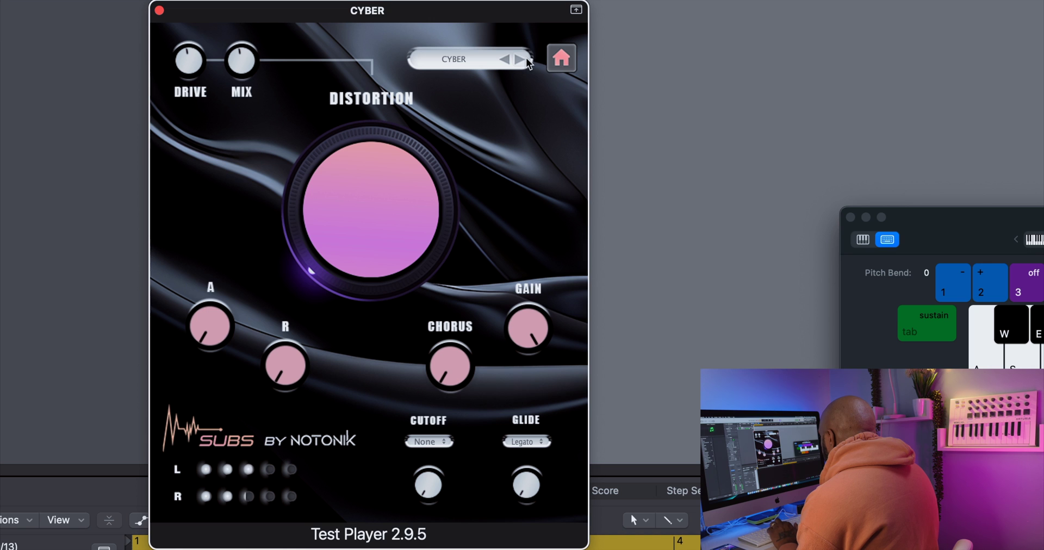
Step through CYCLONE, ENCHANTED, ETHERIAN (playing two notes) and FRIGHT to FUNK PALACE.
click(519, 59)
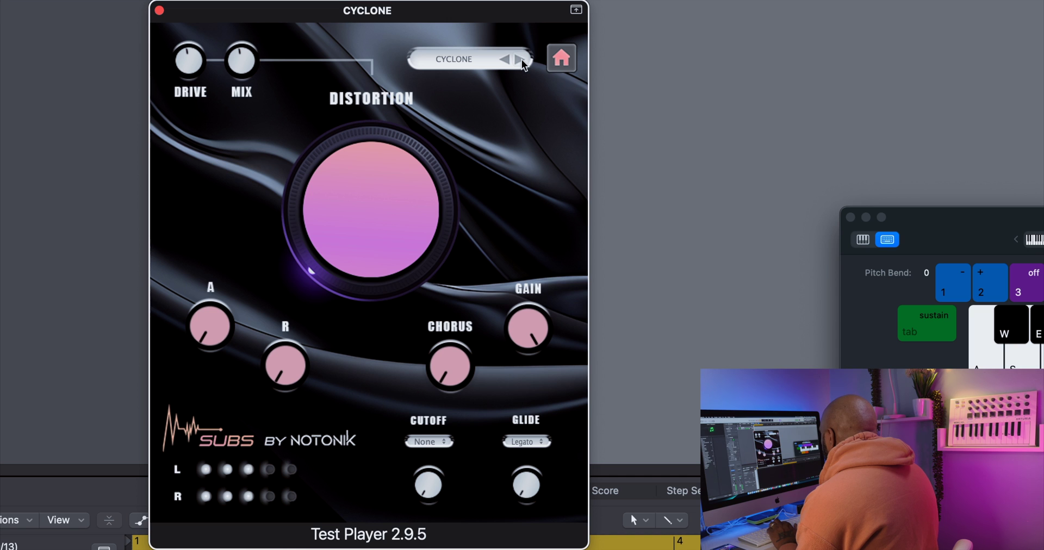
click(521, 60)
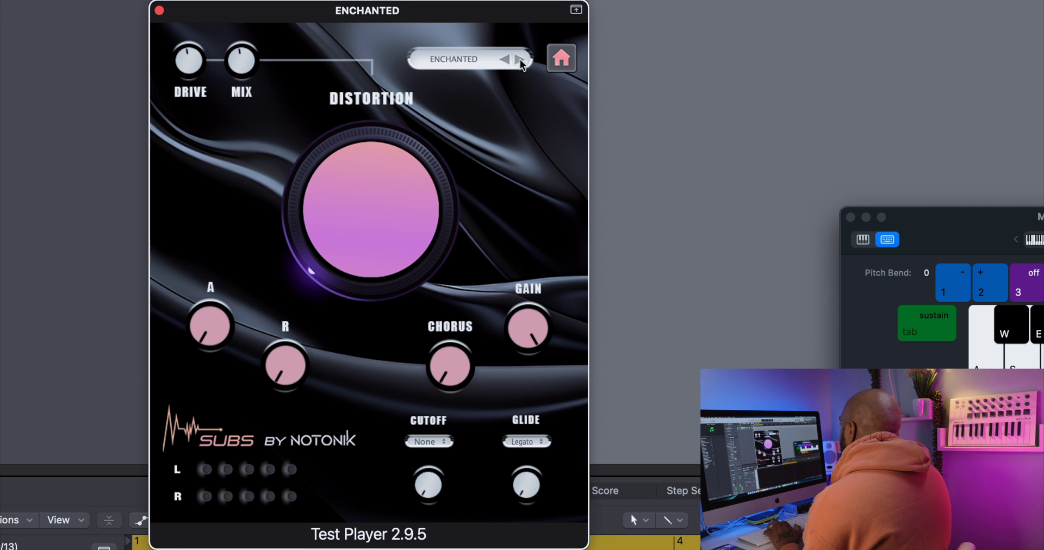
click(520, 59)
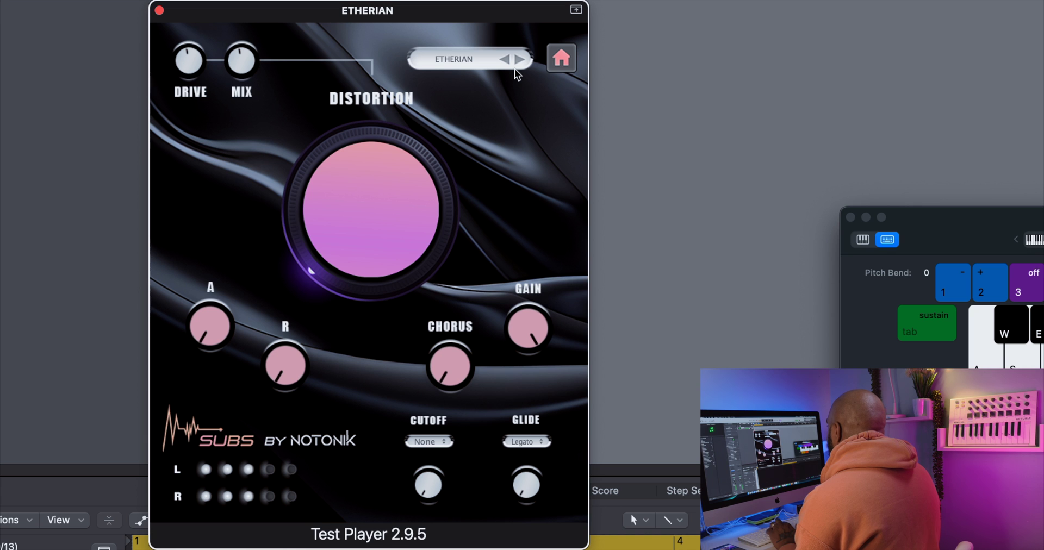
key(s)
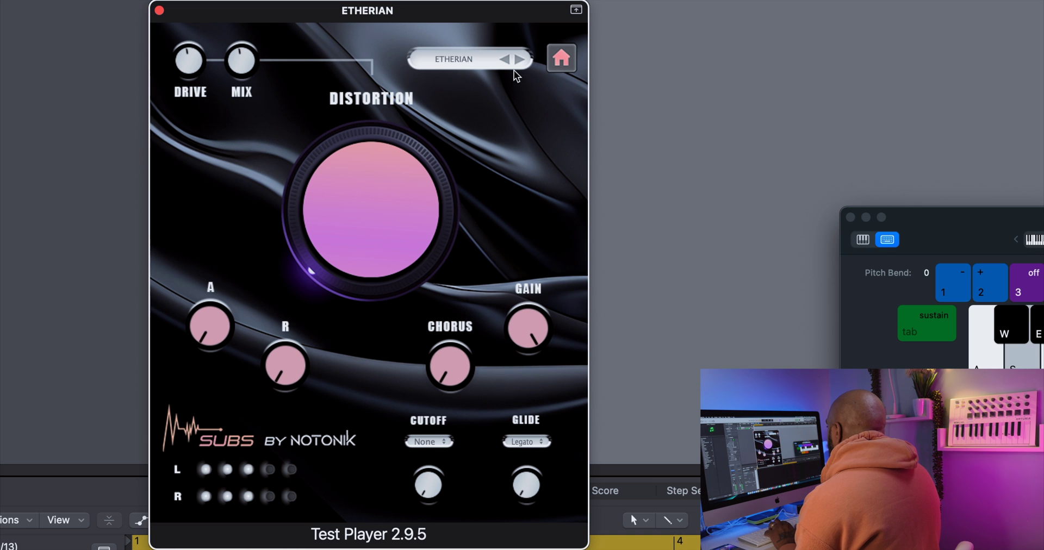
key(a)
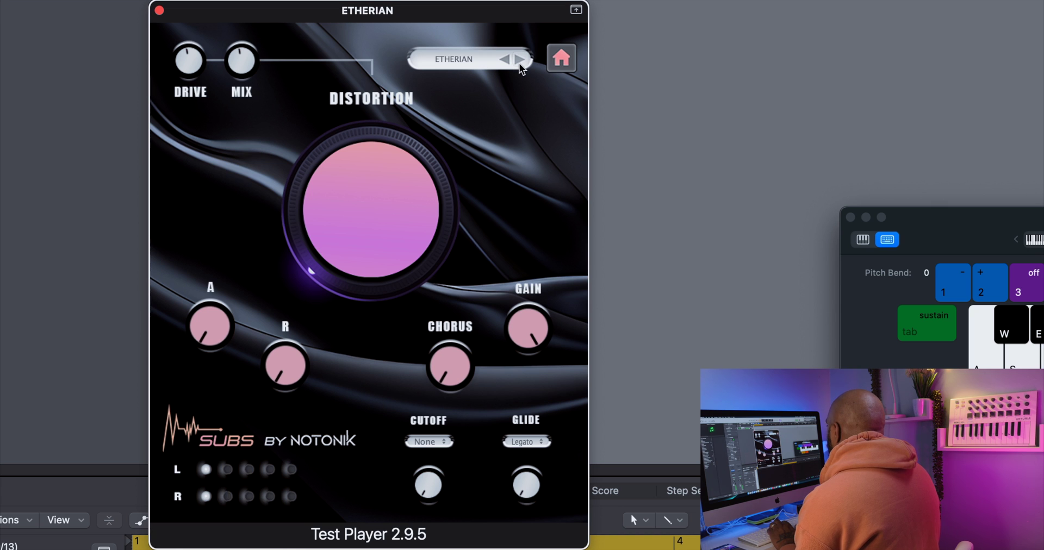
click(519, 63)
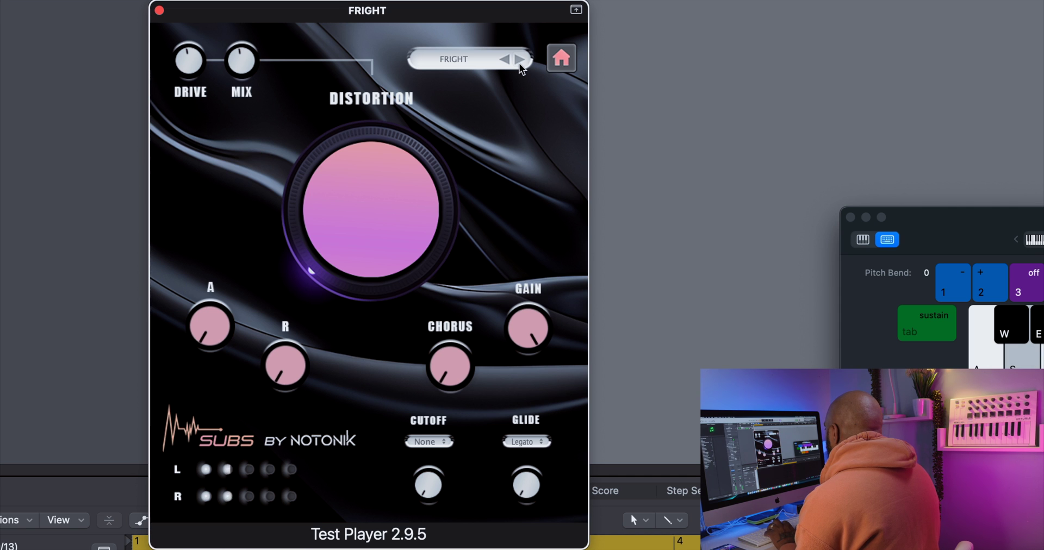
click(520, 61)
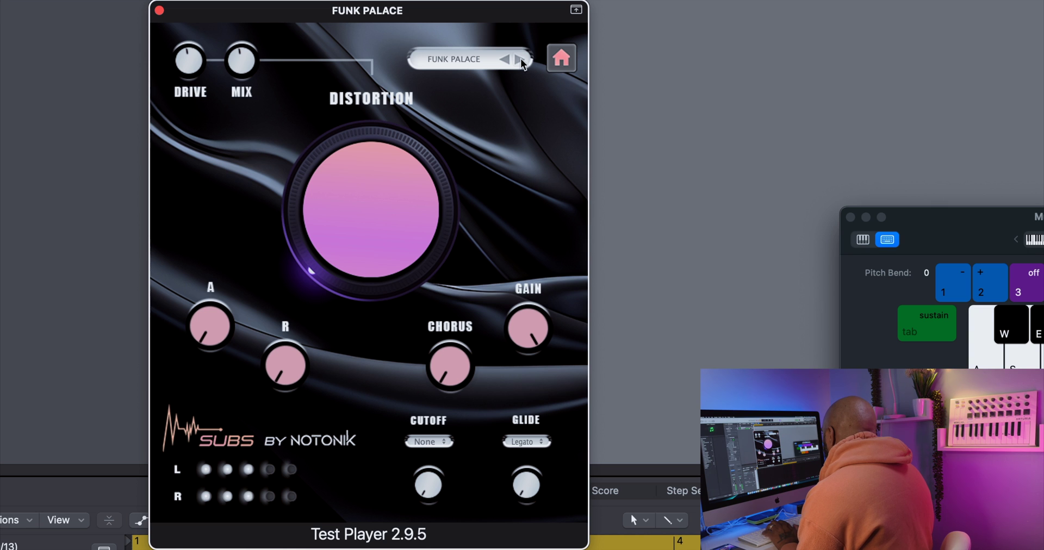
Step on to HOUSE, play a note, then advance past HUMZ to LO FIZZ.
click(520, 58)
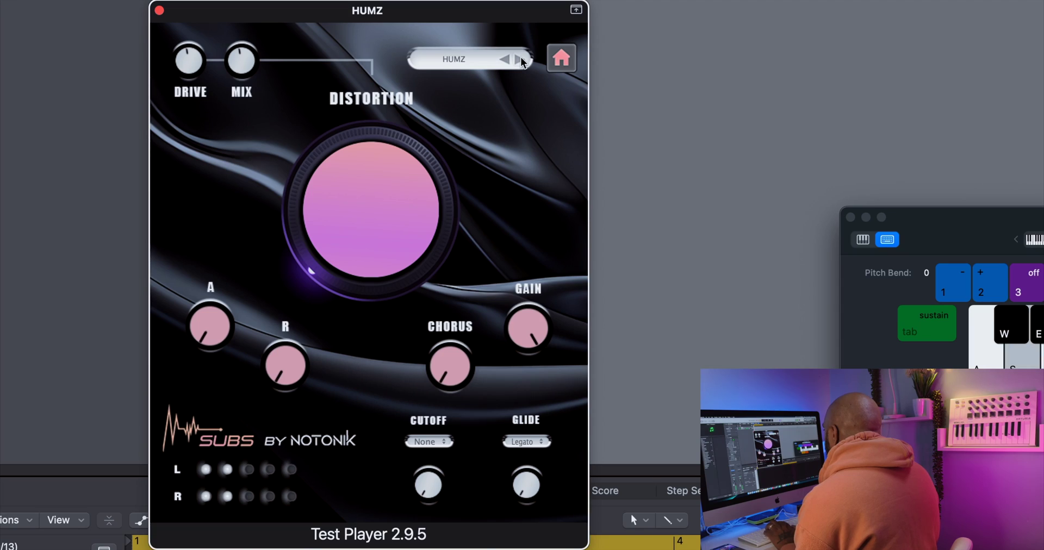
key(a)
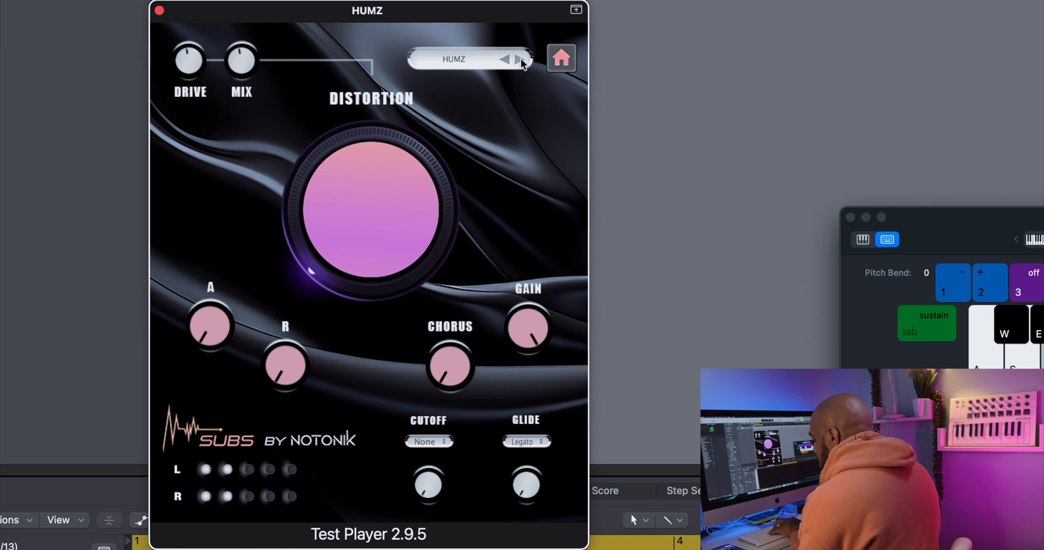
click(519, 59)
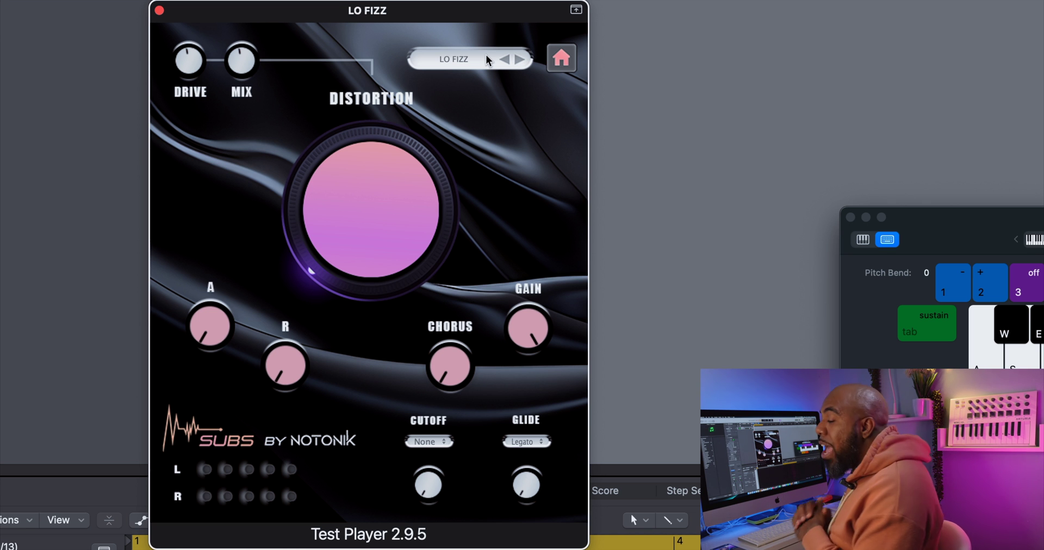